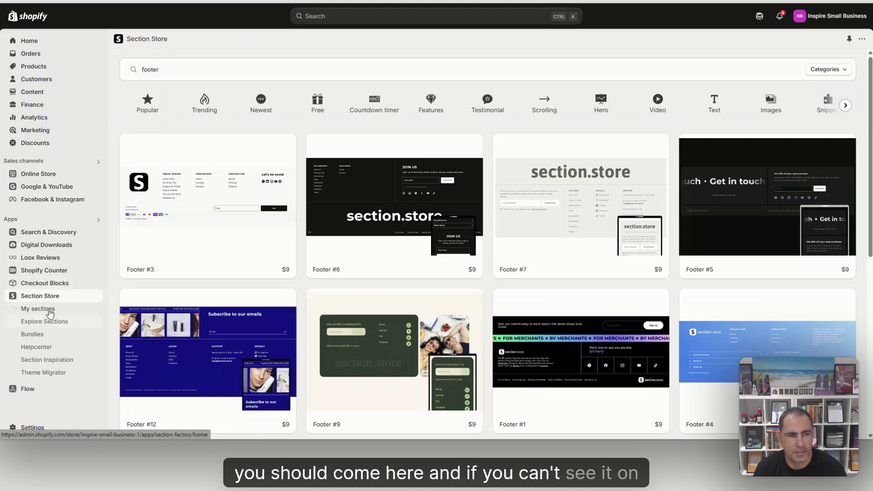
Step: Open the installed apps list from the sidebar, then close it again
left_click(41, 221)
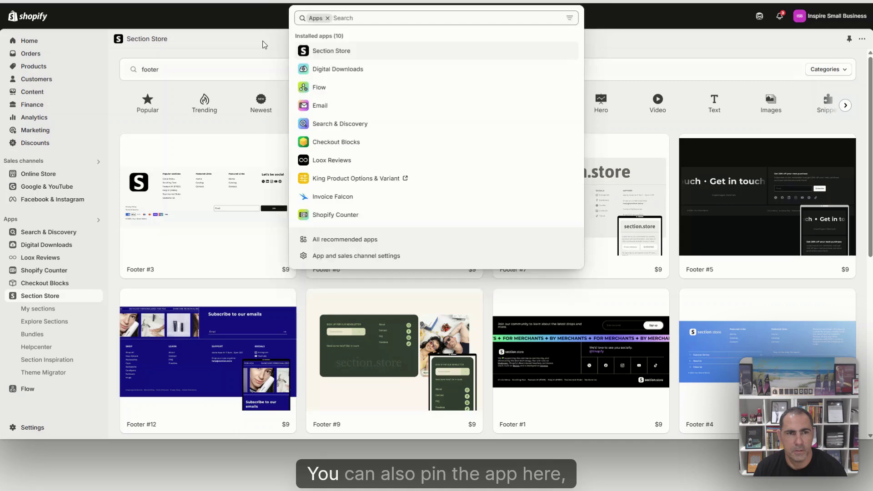
left_click(107, 322)
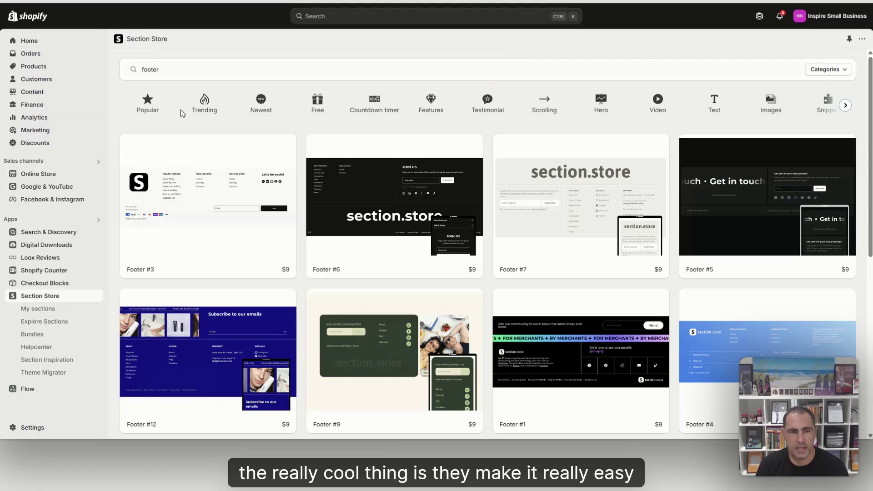
Step: Clear and retype 'footer', try 'review', then replace it with 'banner' in the search box
double_click(166, 66)
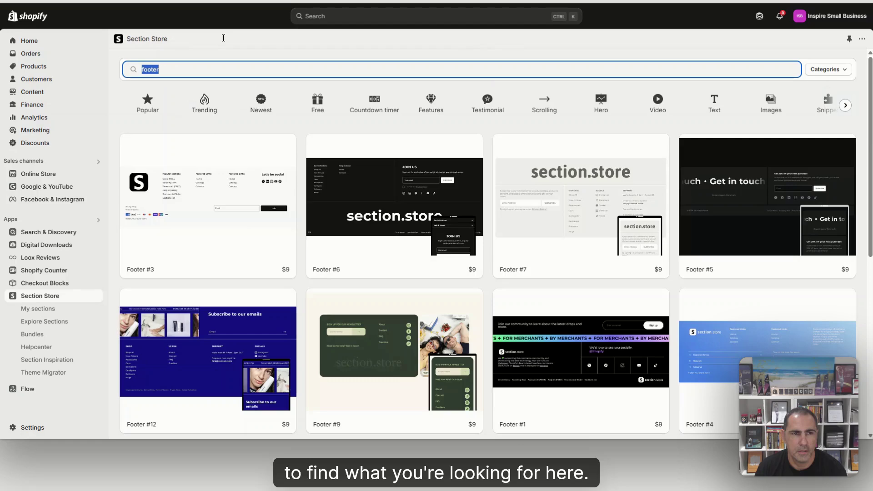
key("BackSpace")
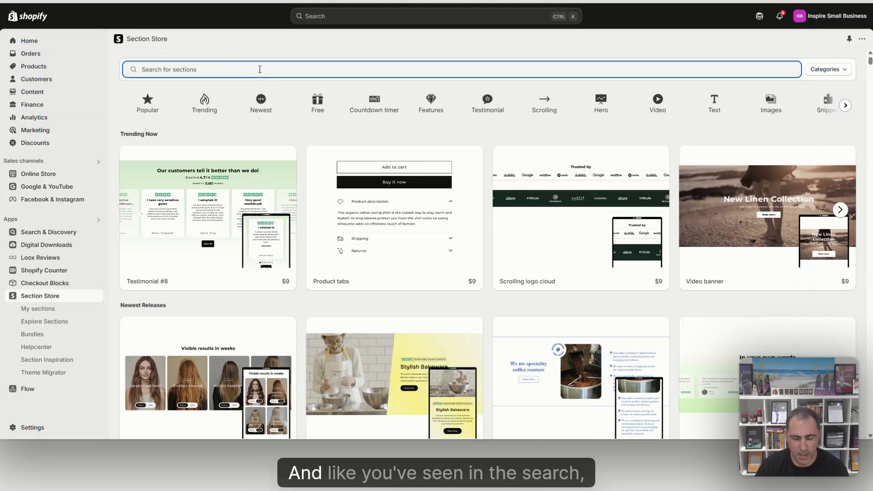
type("footer")
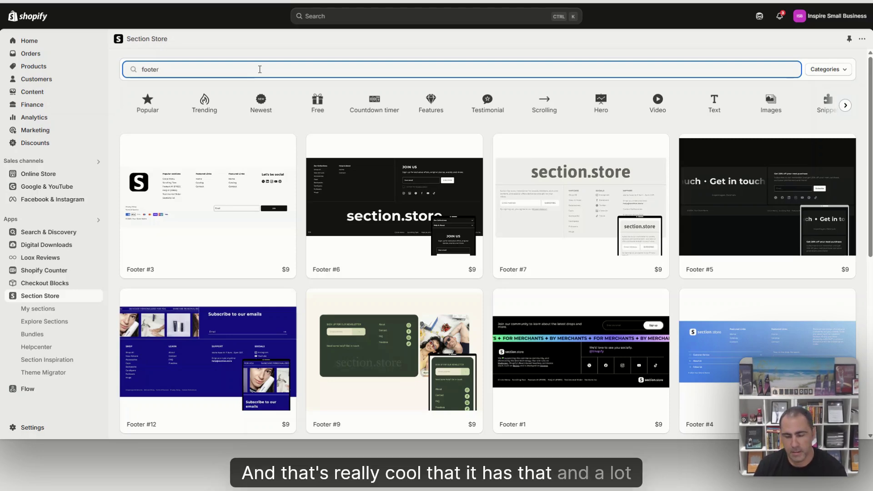
key("ctrl+a")
key("BackSpace")
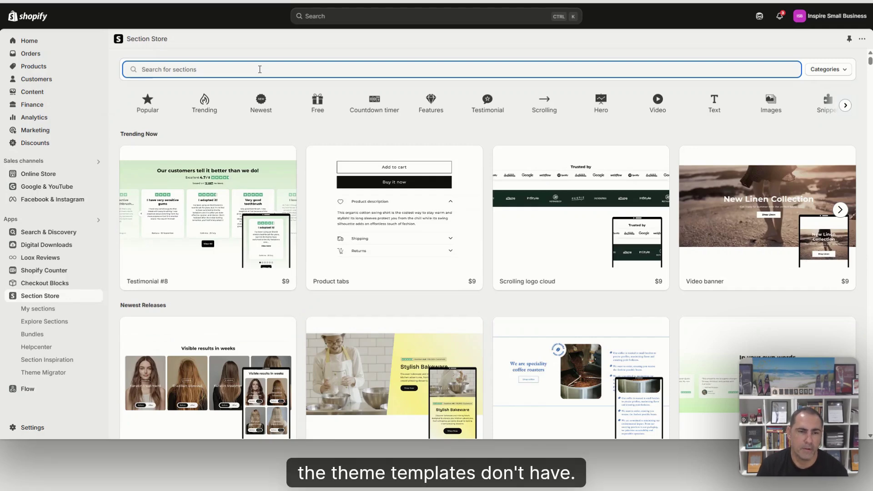
type("r")
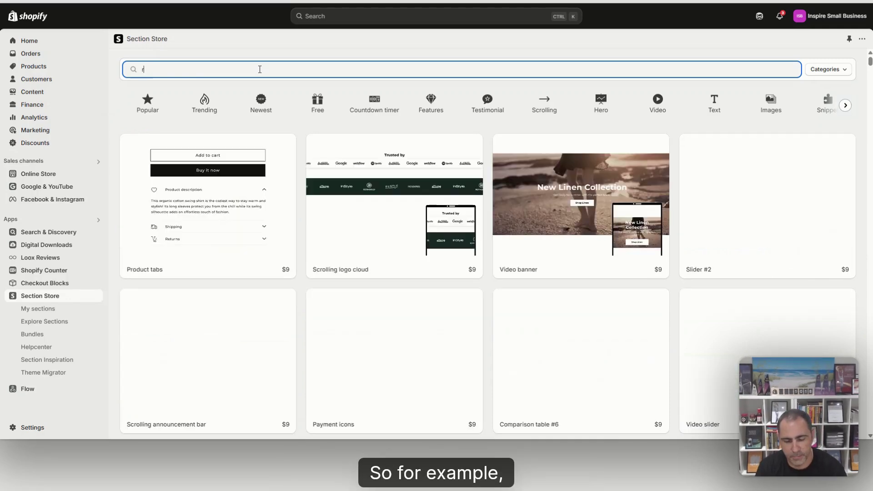
type("eview")
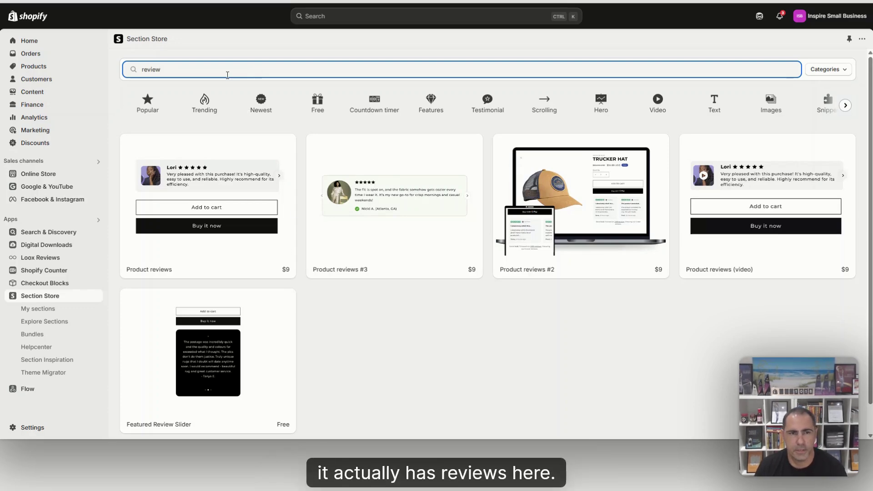
double_click(222, 69)
type("banner")
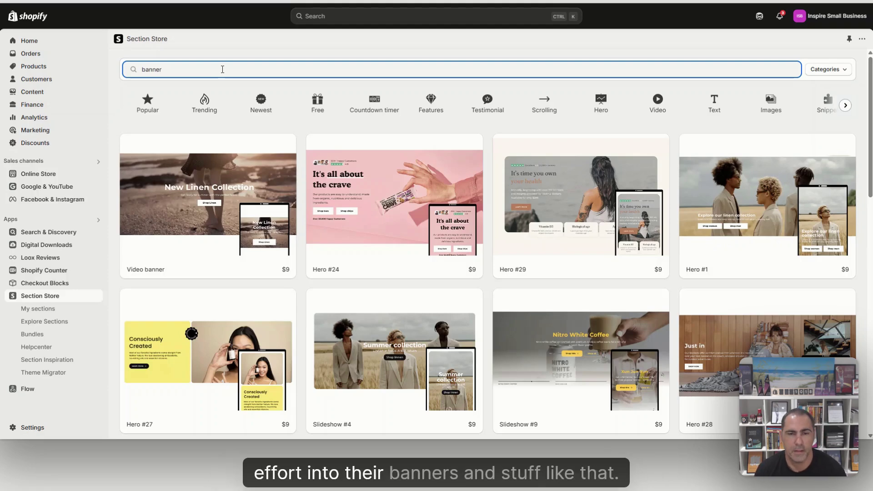
mouse_move(173, 207)
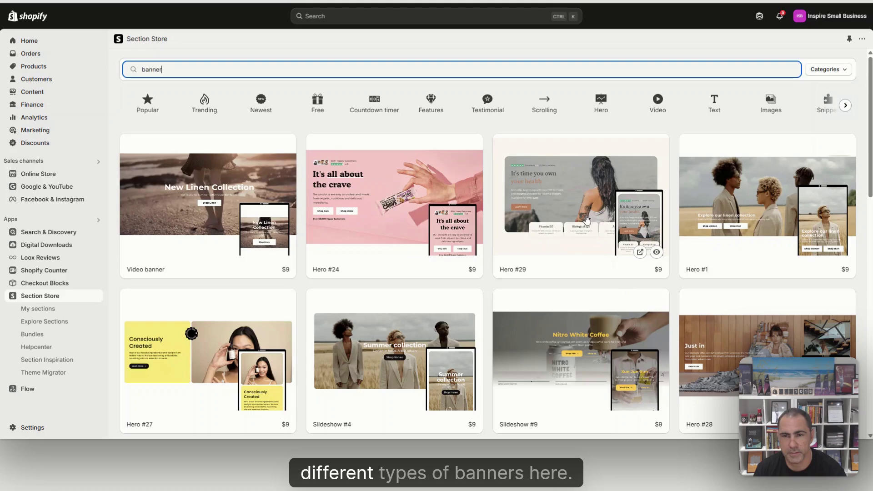
left_click(587, 219)
left_click(610, 214)
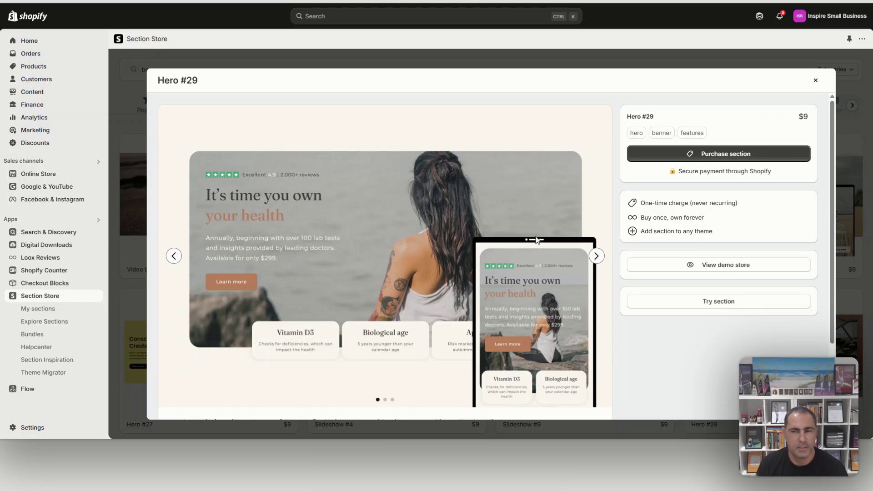
left_click(815, 80)
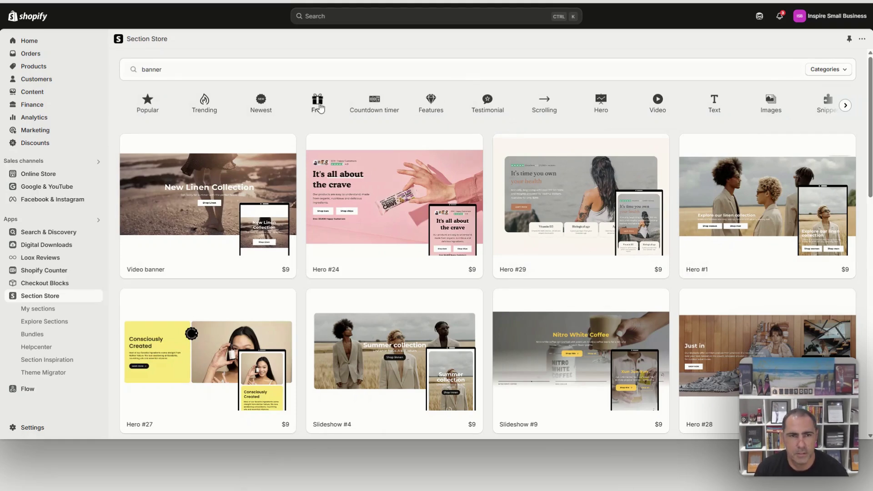
Step: Filter the banner results to Free and open the Parallax Banner section's details
left_click(320, 107)
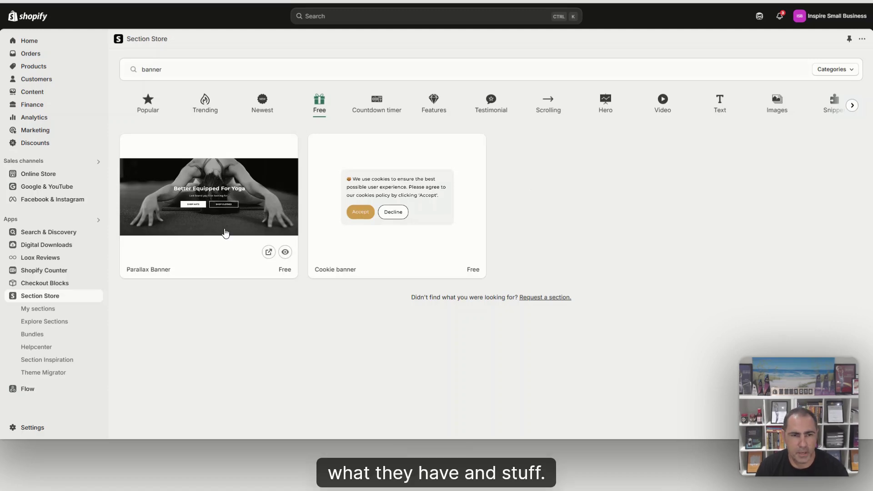
left_click_drag(127, 270, 177, 276)
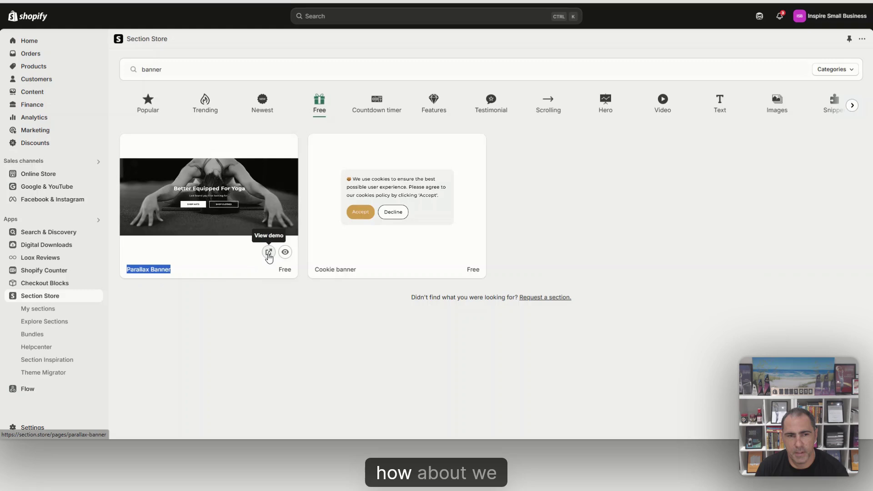
left_click(285, 253)
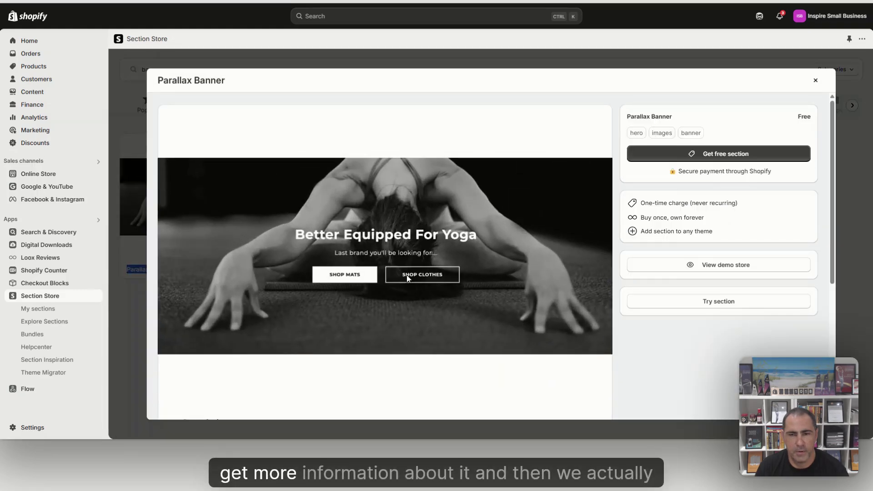
Step: Get the free Parallax Banner section and add it to the dawn-pro-15-1-0 theme
left_click(719, 156)
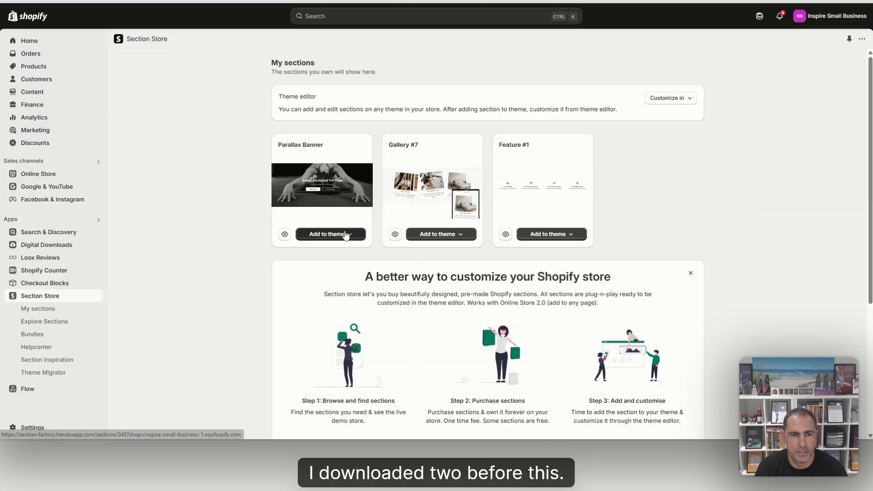
left_click(350, 235)
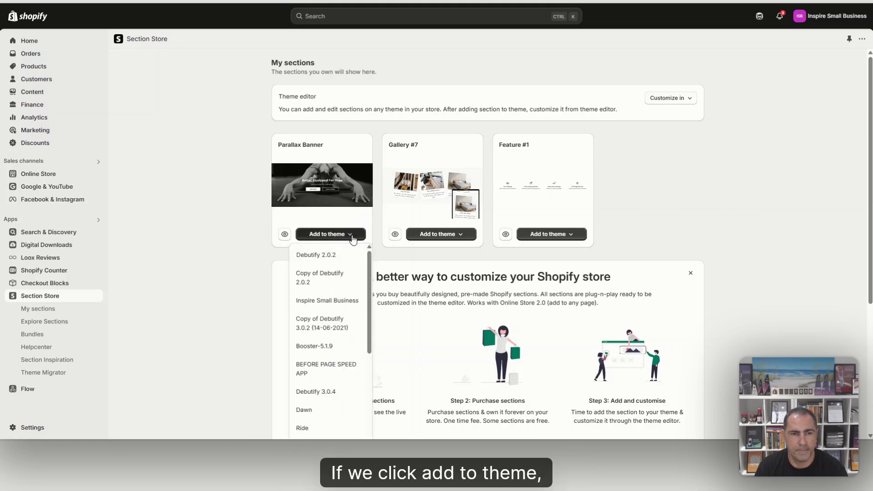
scroll(339, 318, "down", 5)
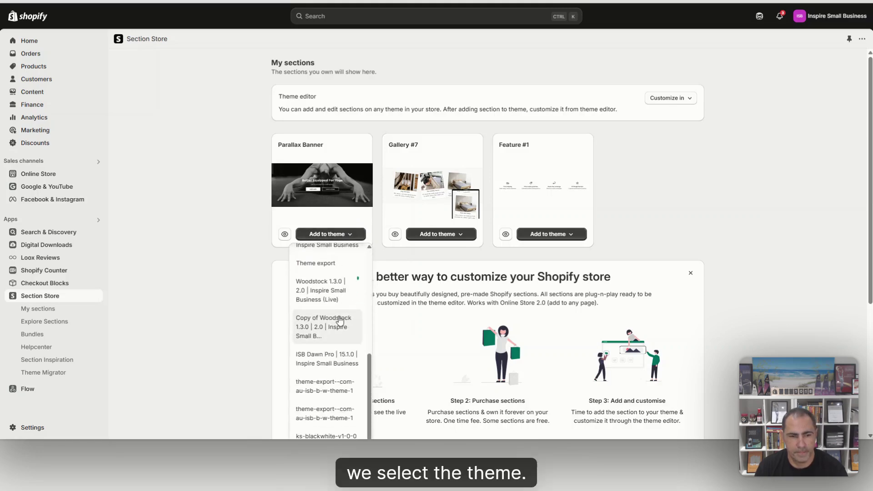
scroll(322, 416, "down", 3)
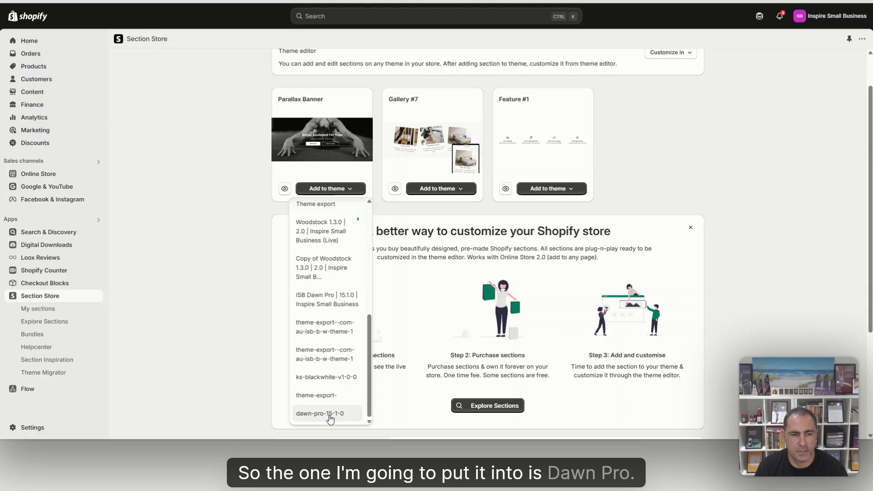
left_click(329, 415)
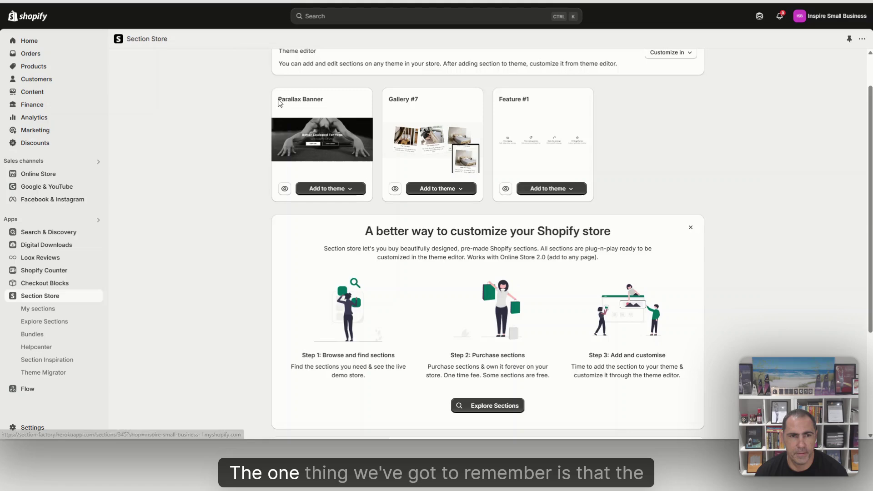
Step: Customize dawn-pro-15-1-0 from the Themes page and remove SS - Gallery #7 from the home page
left_click_drag(278, 100, 328, 102)
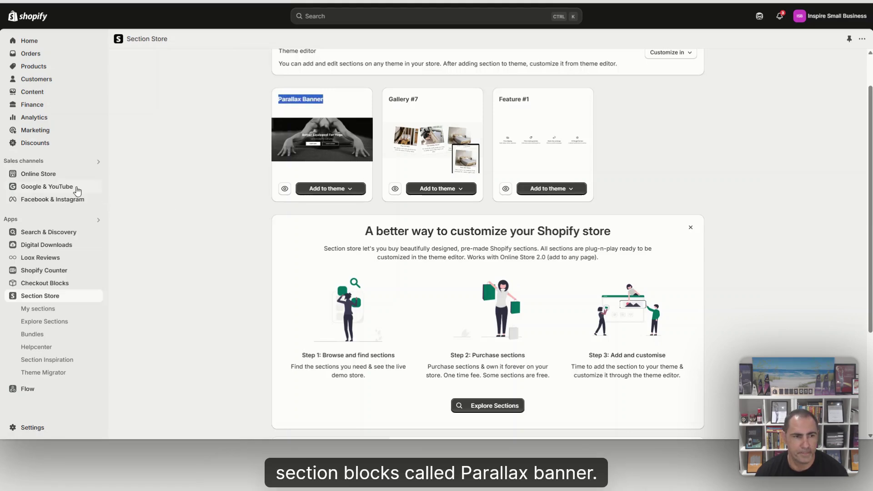
left_click(55, 174)
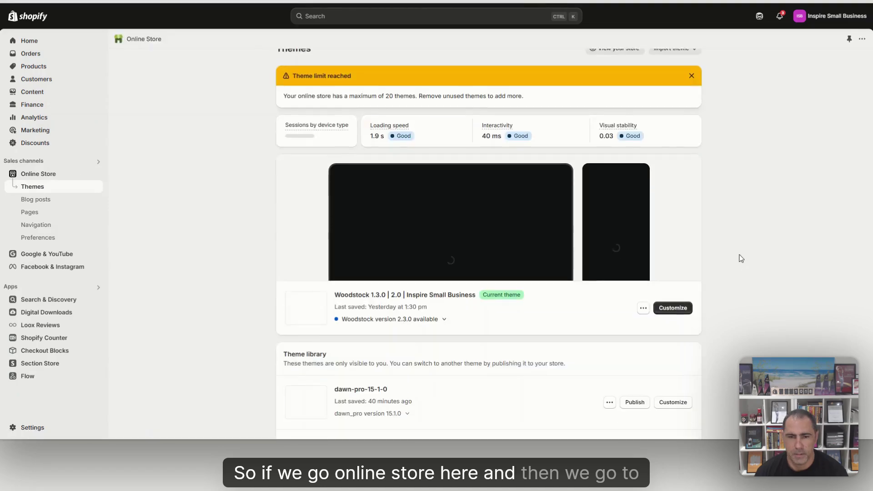
scroll(741, 256, "down", 2)
left_click_drag(335, 316, 361, 317)
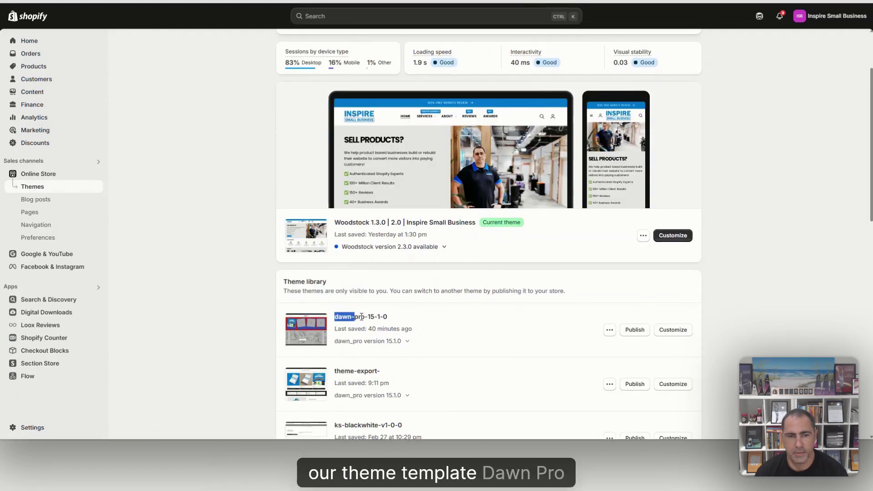
left_click(684, 334)
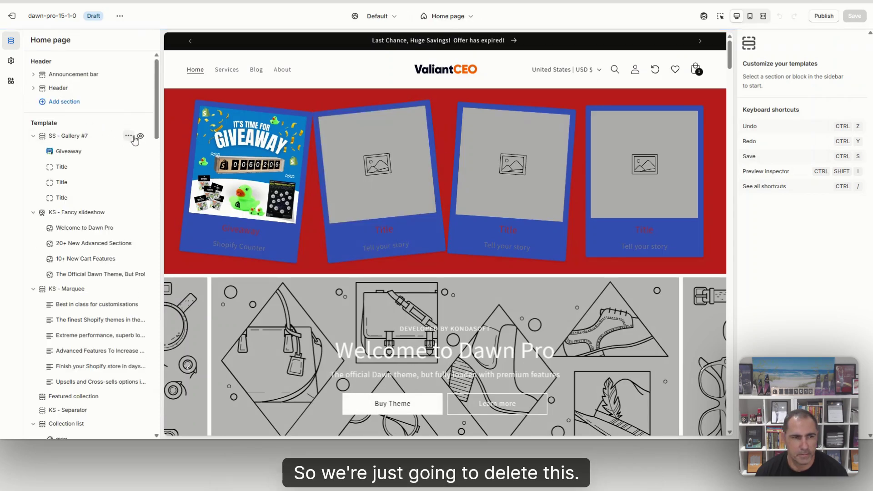
left_click(129, 136)
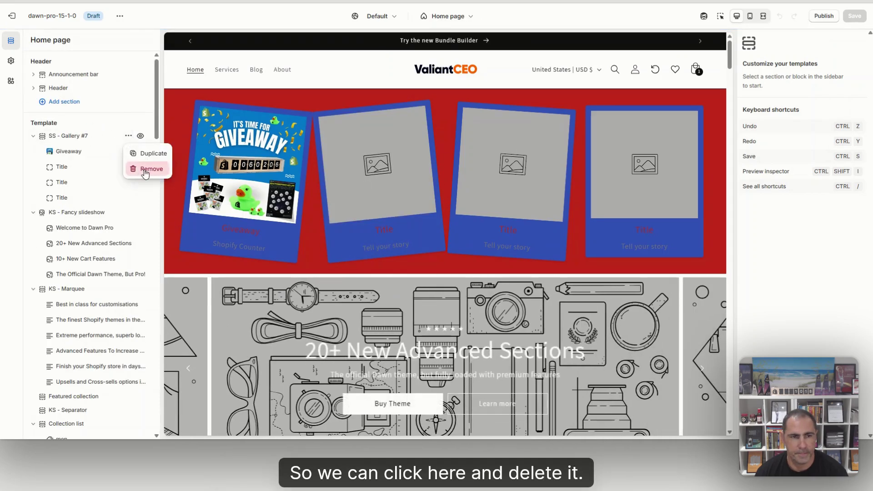
left_click(146, 170)
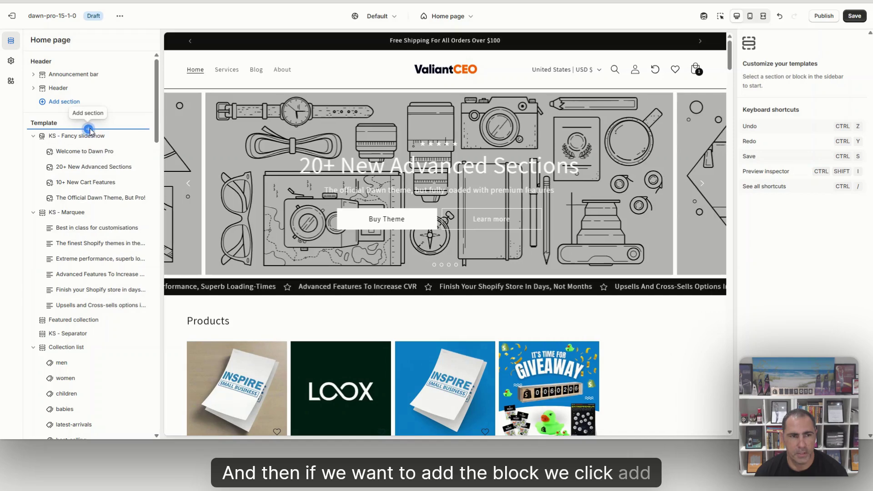
Step: Search sections for 'PAR' and add SS - Parallax Banner to the home page template
left_click(89, 129)
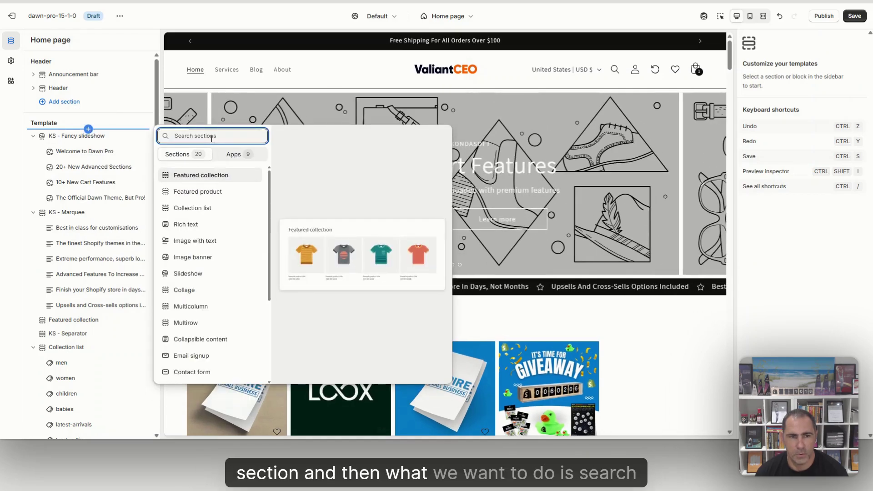
type("PAR")
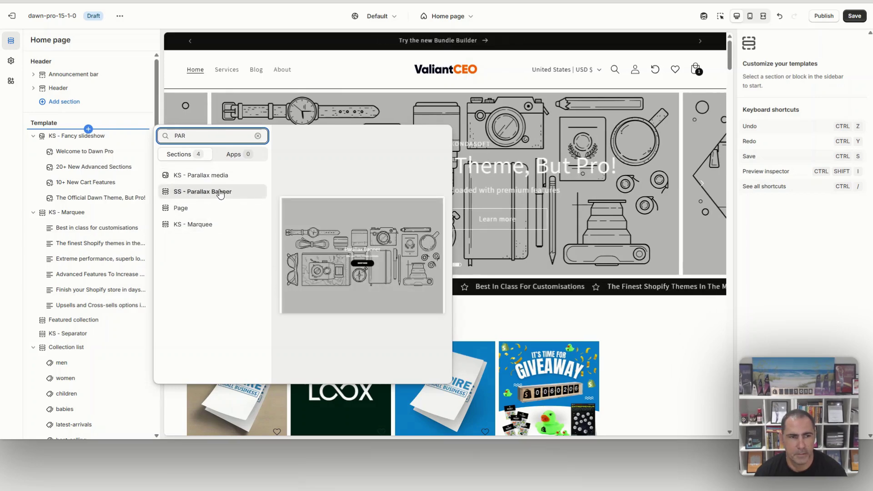
left_click(220, 193)
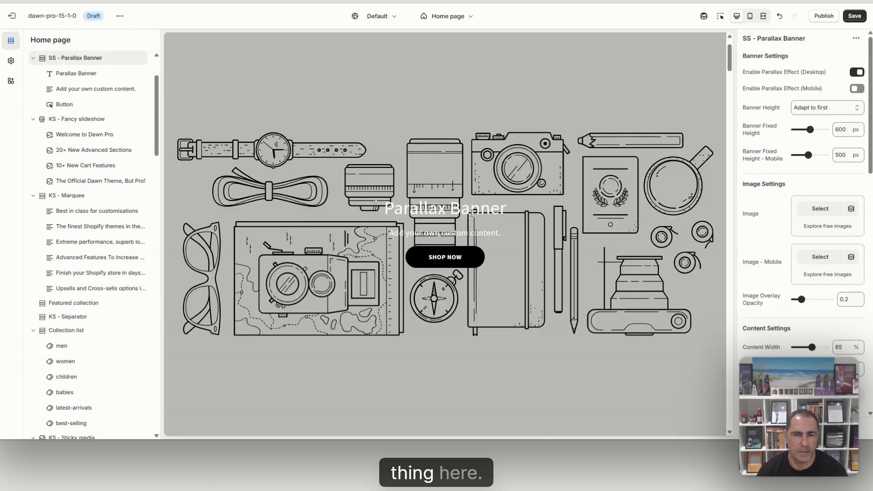
Step: Switch Banner Height to Fixed Height and set the fixed height slider to 410 px
scroll(500, 186, "up", 2)
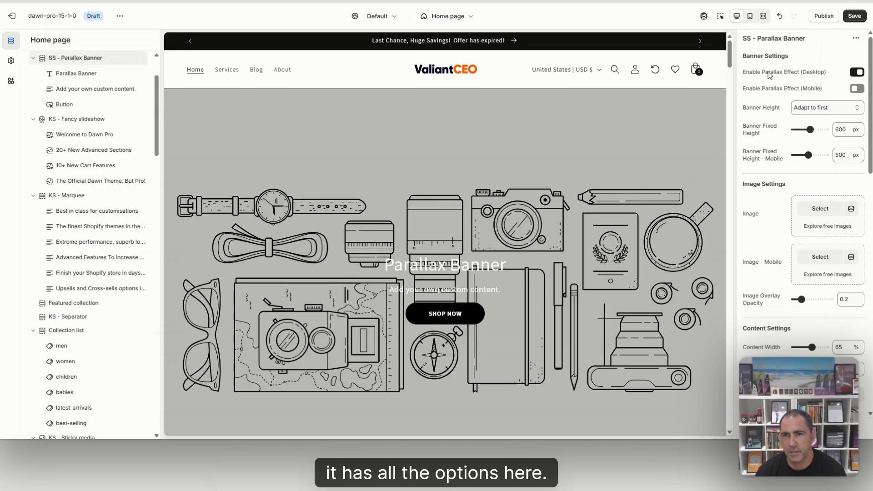
left_click_drag(742, 73, 826, 75)
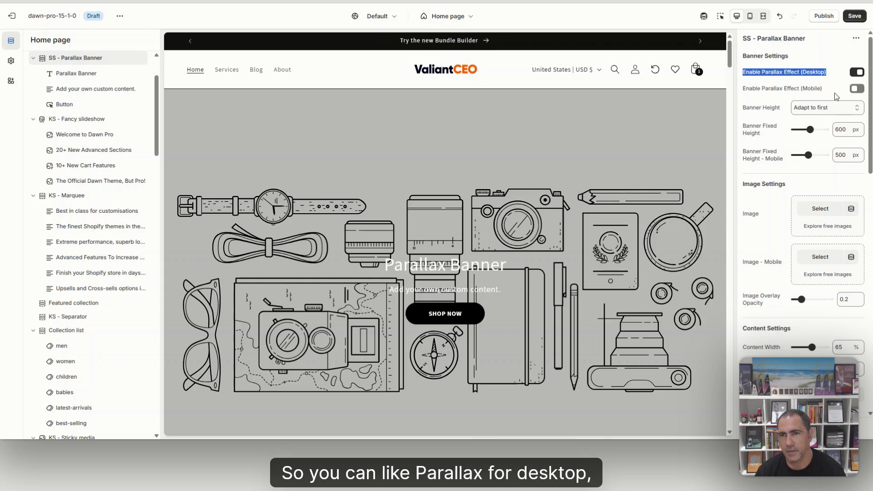
left_click(818, 107)
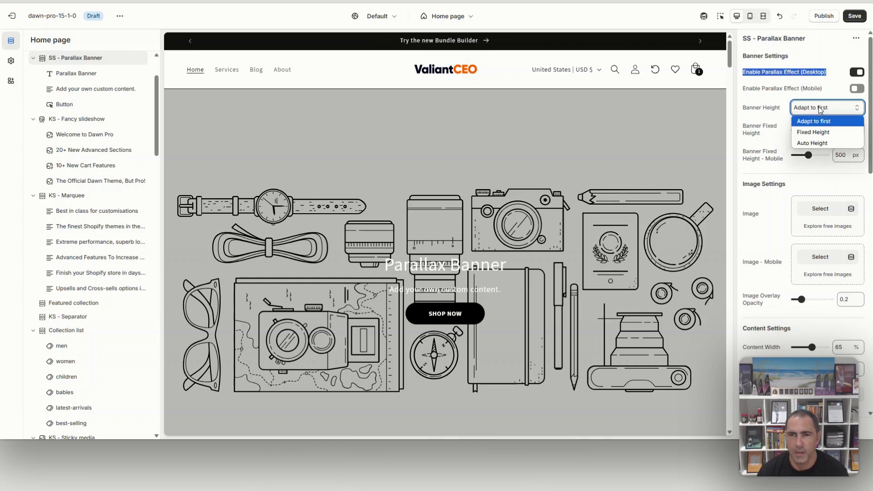
left_click(821, 132)
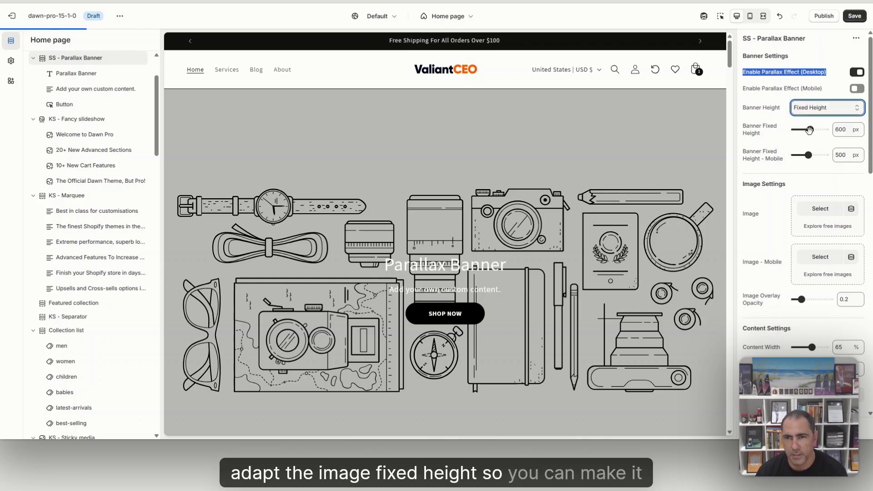
left_click_drag(805, 129, 803, 130)
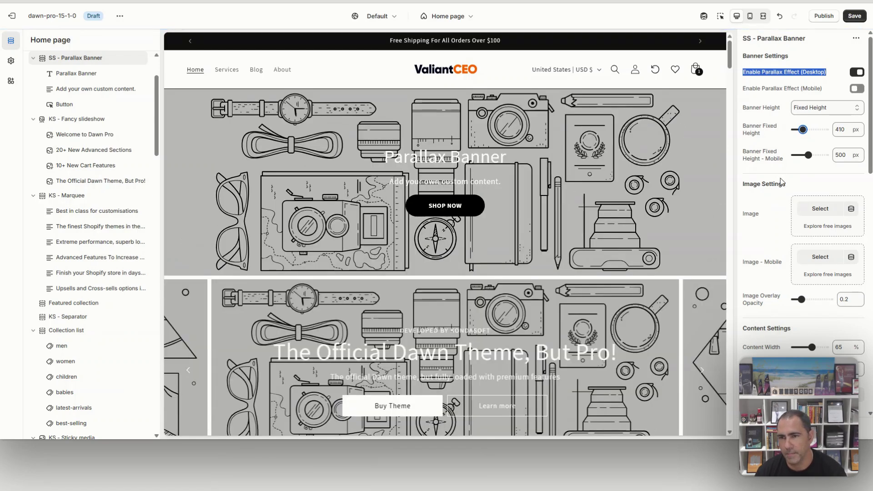
scroll(802, 227, "down", 2)
scroll(803, 227, "up", 2)
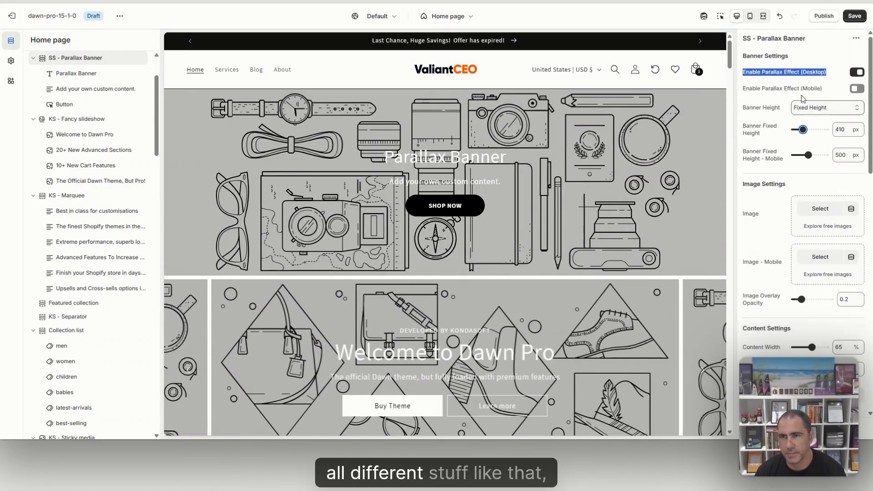
Step: Switch to the mobile preview and scroll through the Parallax Banner settings panel
left_click(751, 17)
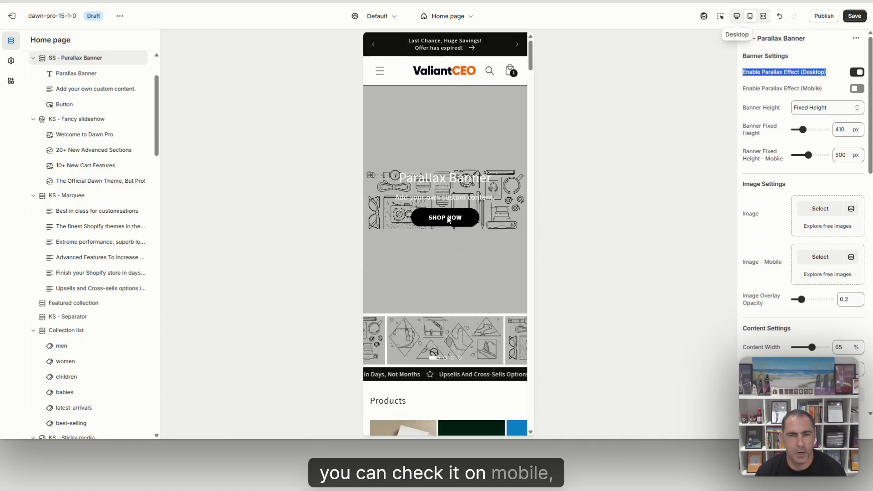
scroll(822, 197, "down", 10)
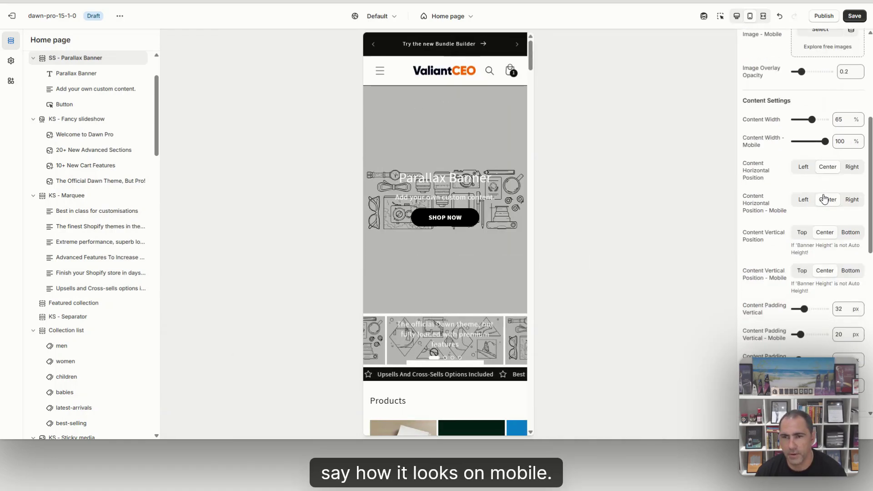
scroll(820, 199, "down", 5)
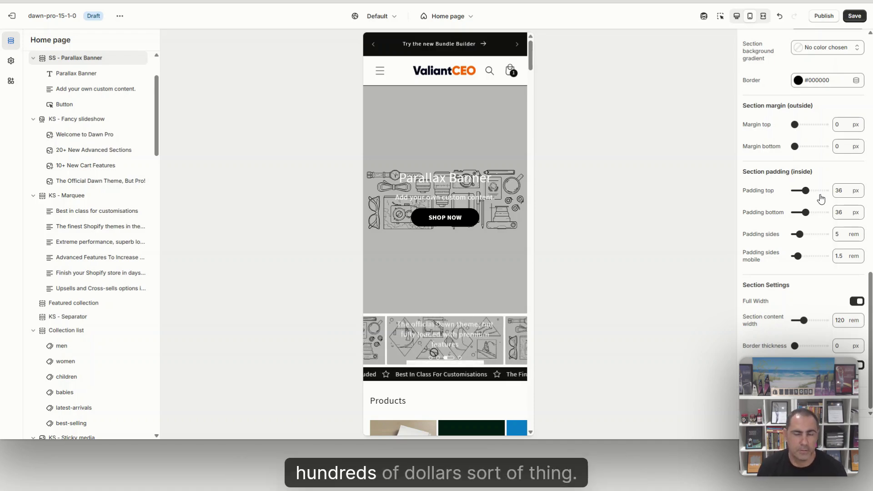
scroll(821, 199, "up", 5)
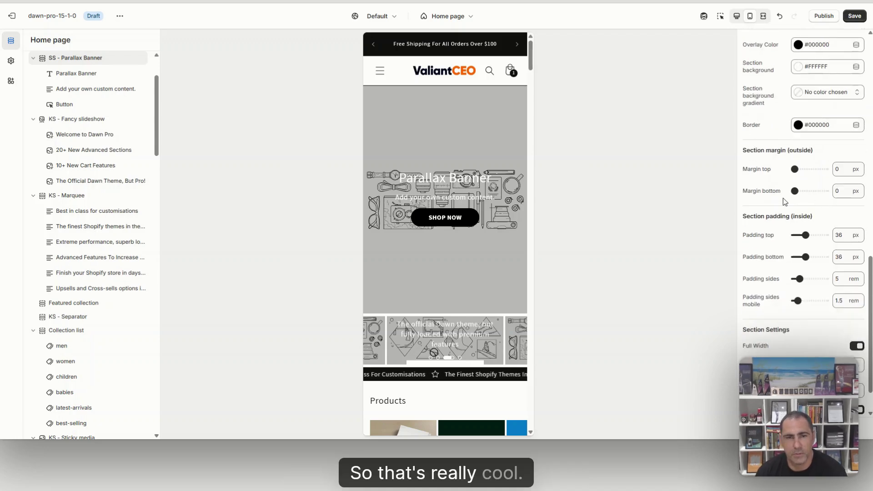
scroll(117, 104, "up", 3)
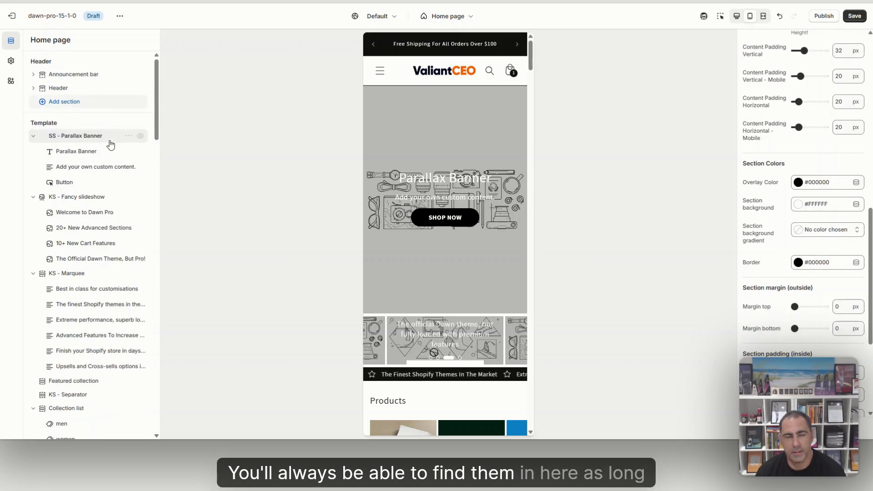
Step: Exit the theme editor discarding unsaved changes, and open Section Store from the Apps sidebar
left_click(12, 16)
left_click(548, 247)
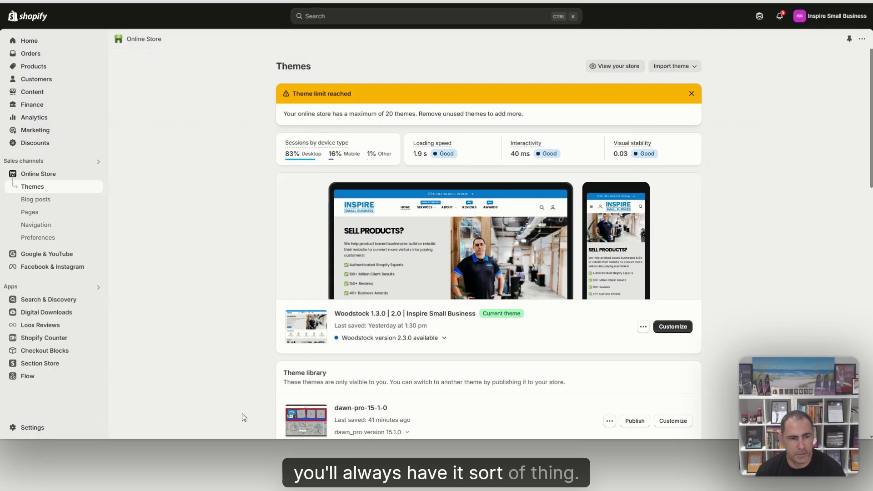
left_click(50, 366)
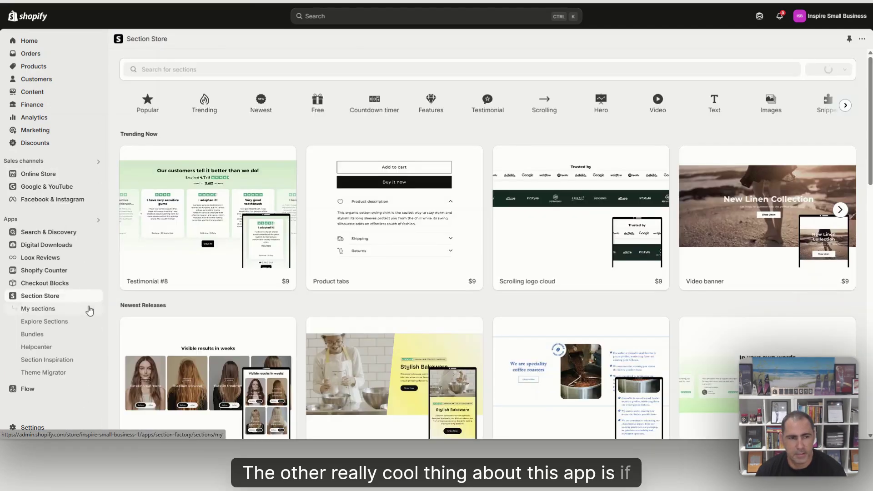
Step: Browse Bundles, review the Davie Bundle's $54 original price and sections, then return to all bundles
left_click(38, 338)
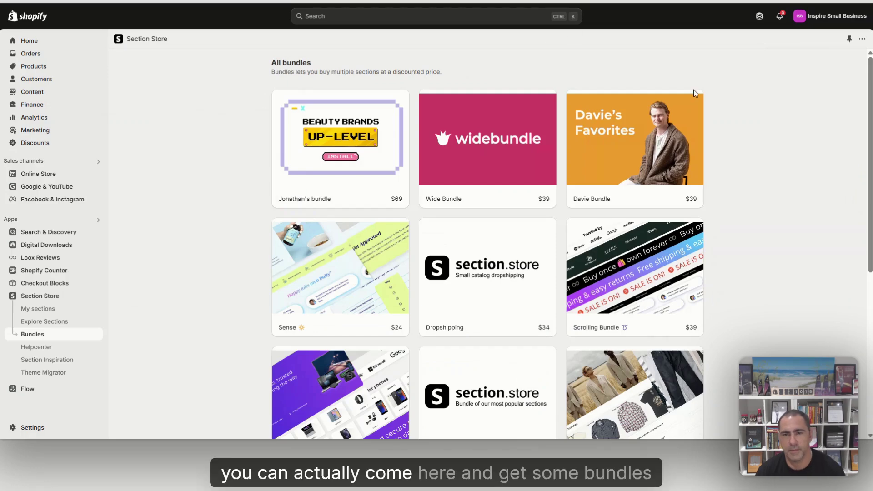
left_click(629, 143)
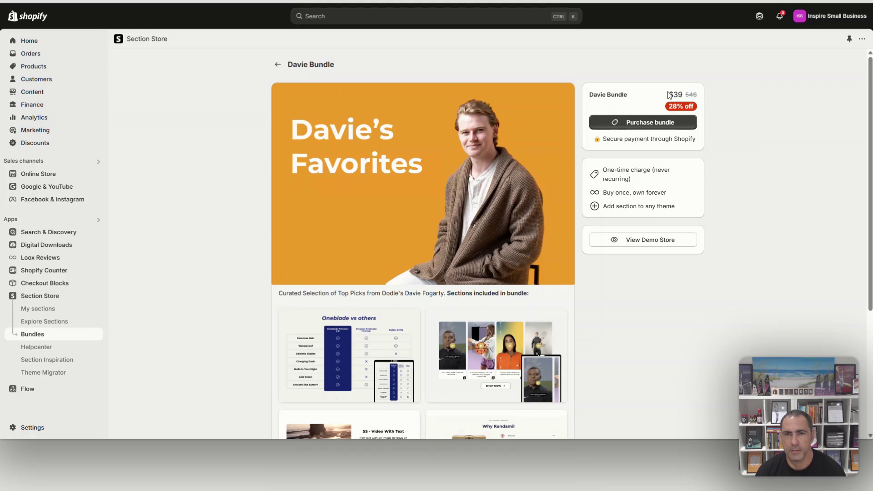
left_click_drag(683, 95, 703, 96)
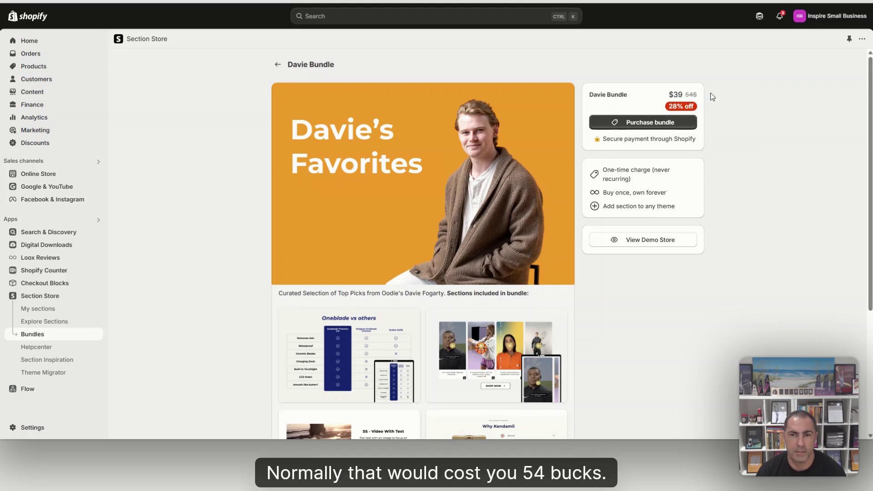
scroll(668, 248, "down", 3)
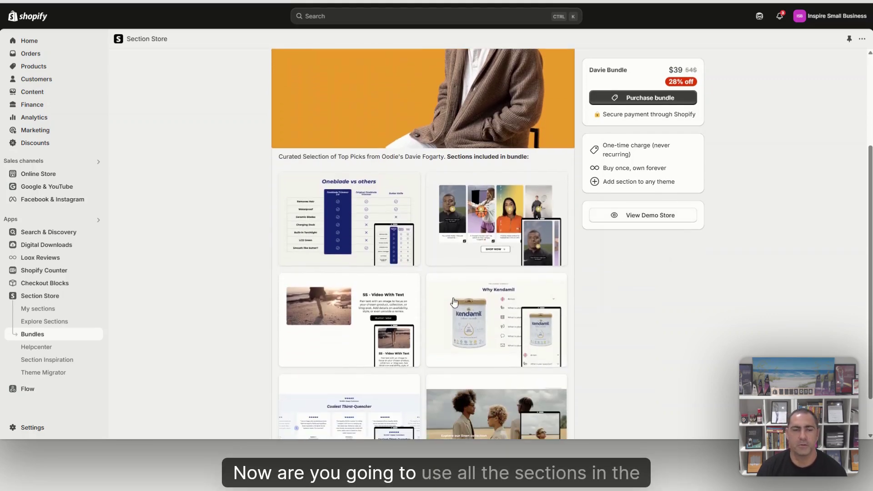
scroll(482, 291, "down", 1)
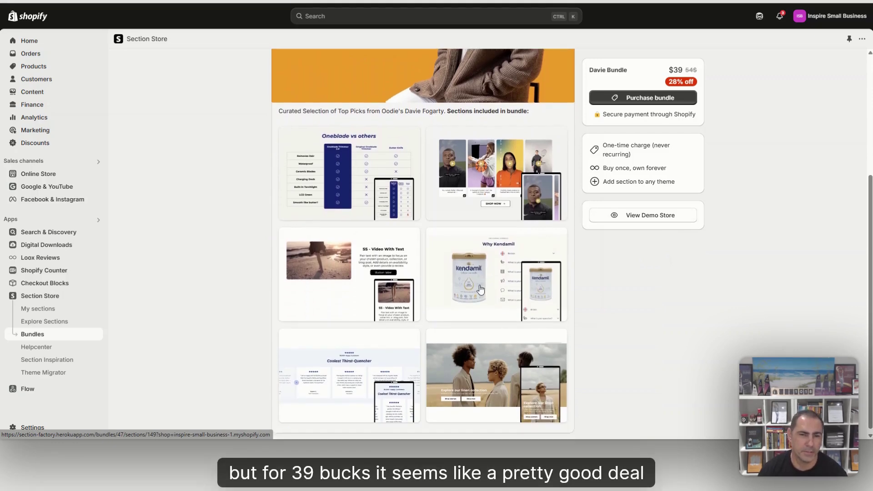
scroll(425, 324, "up", 4)
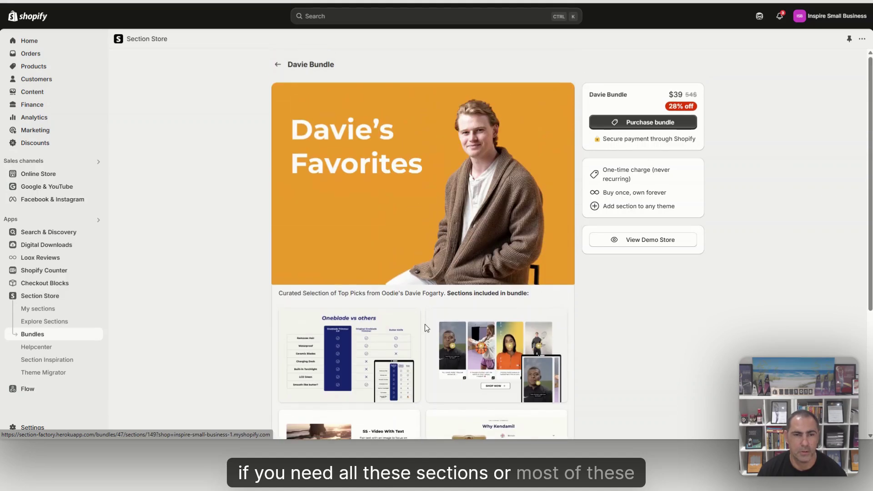
left_click(276, 63)
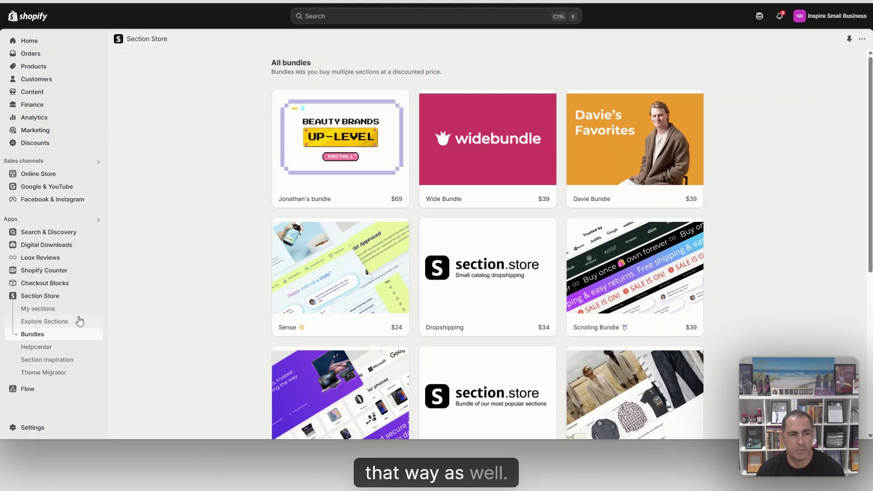
Step: Open the Explore Sections catalogue and browse Trending Now picks like Testimonial #8 and Product tabs
left_click(48, 301)
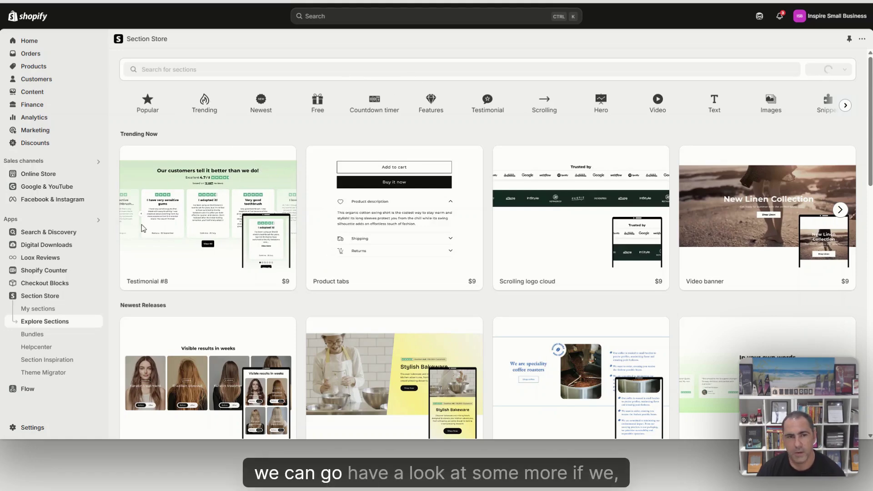
scroll(676, 208, "down", 10)
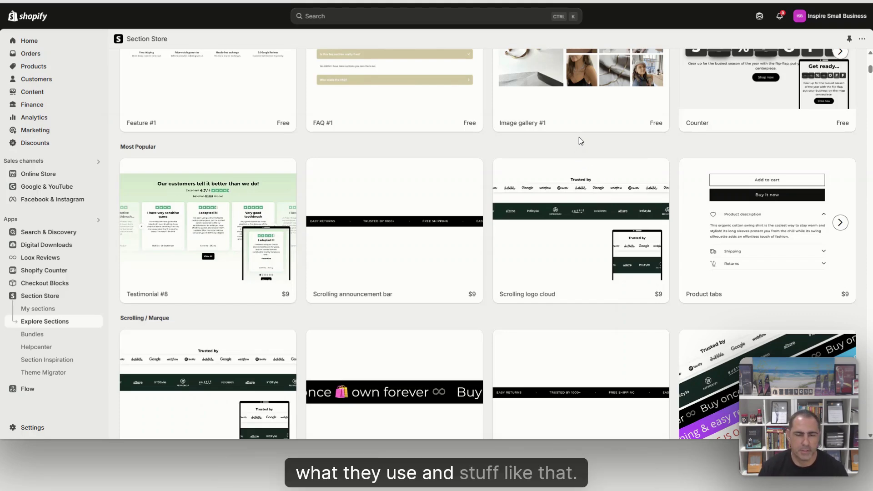
scroll(575, 141, "up", 10)
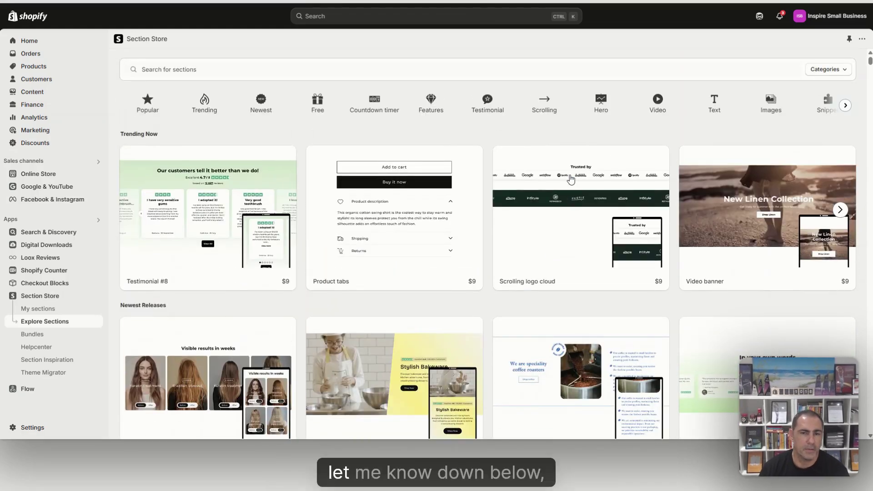
mouse_move(570, 180)
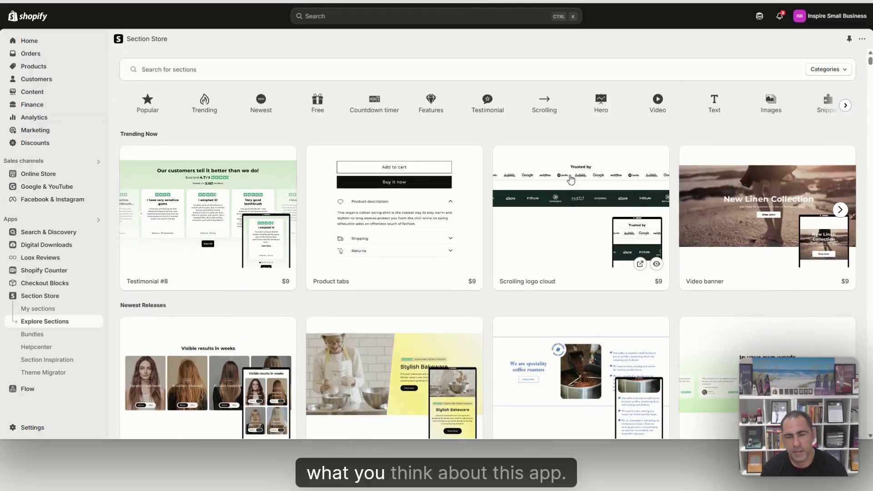